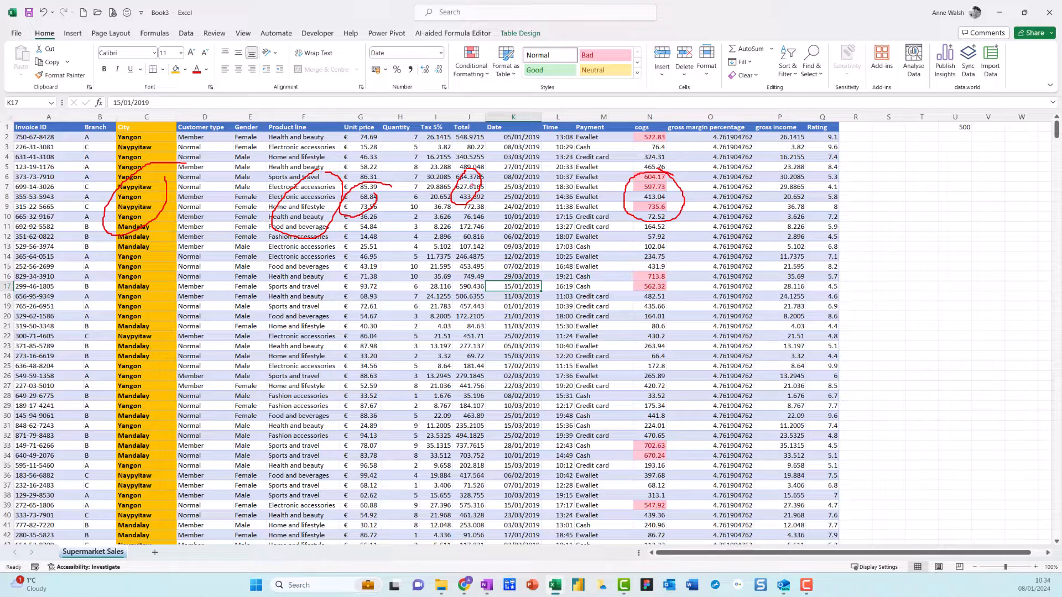
# Step: Copy the Branch header's formatting onto the City header with Format Painter
pyautogui.press('Escape')
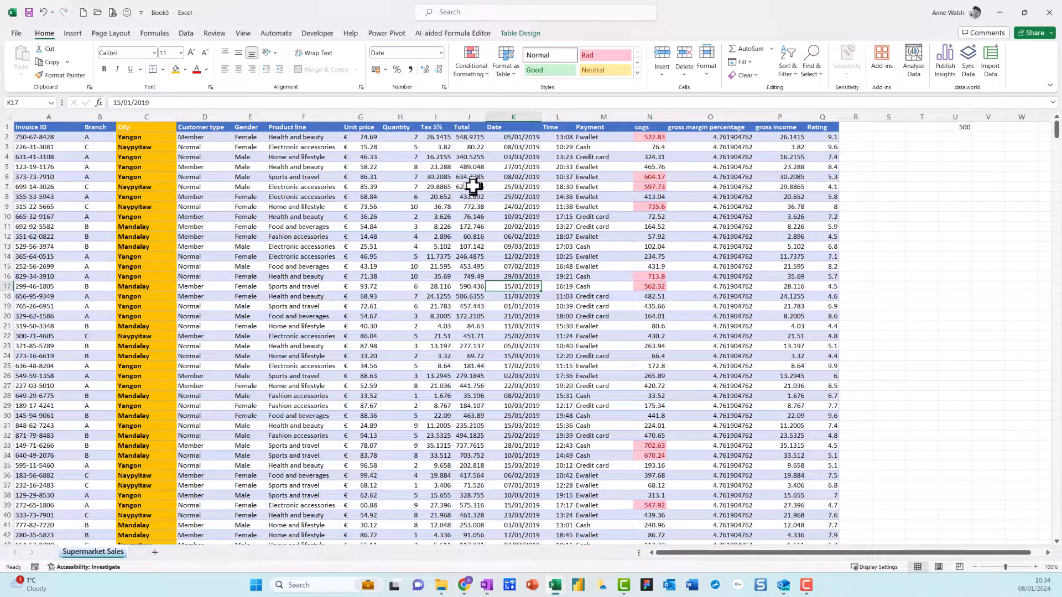
pyautogui.click(97, 129)
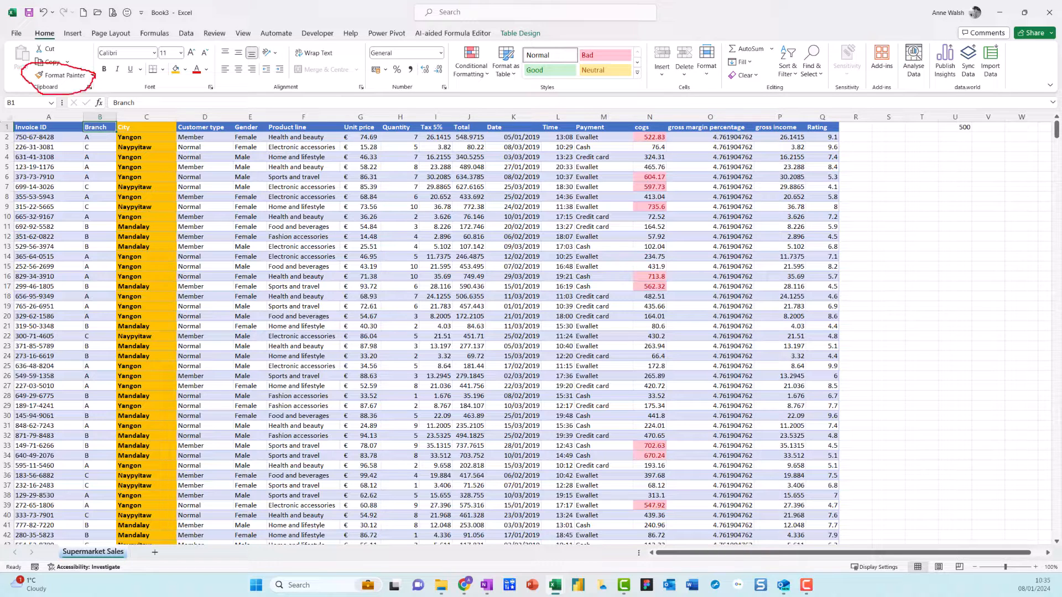
pyautogui.click(84, 76)
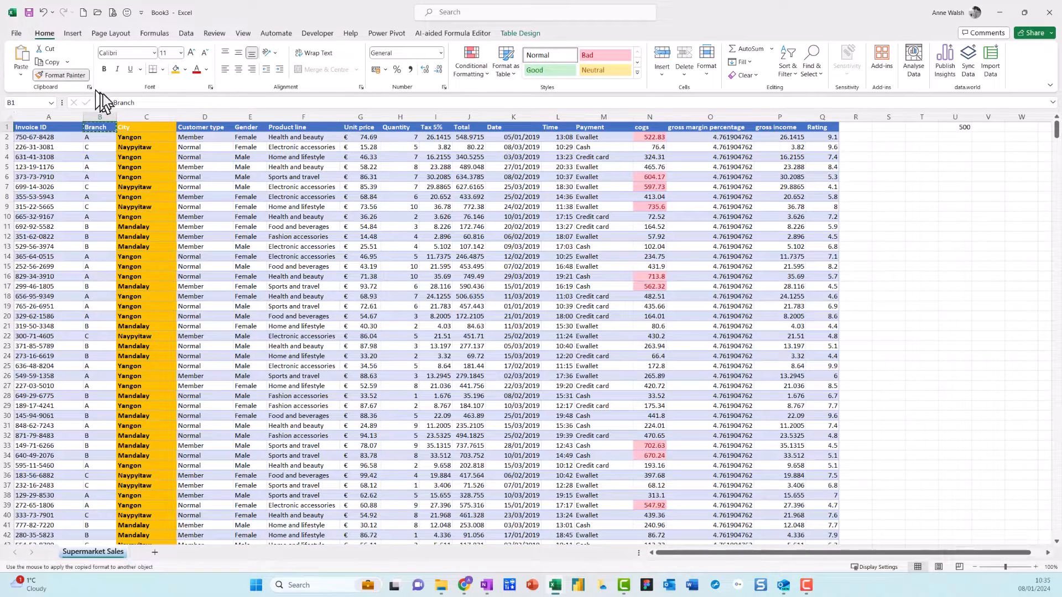
pyautogui.click(154, 127)
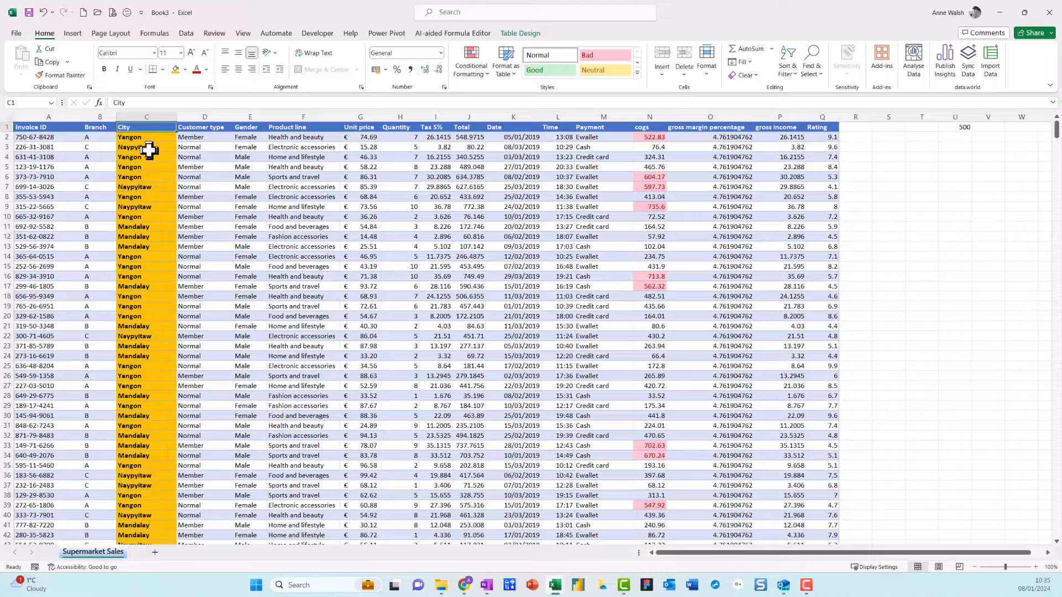
# Step: Copy the formatting of City cell C3 onto all Product line values from F2 down with Format Painter
pyautogui.click(149, 149)
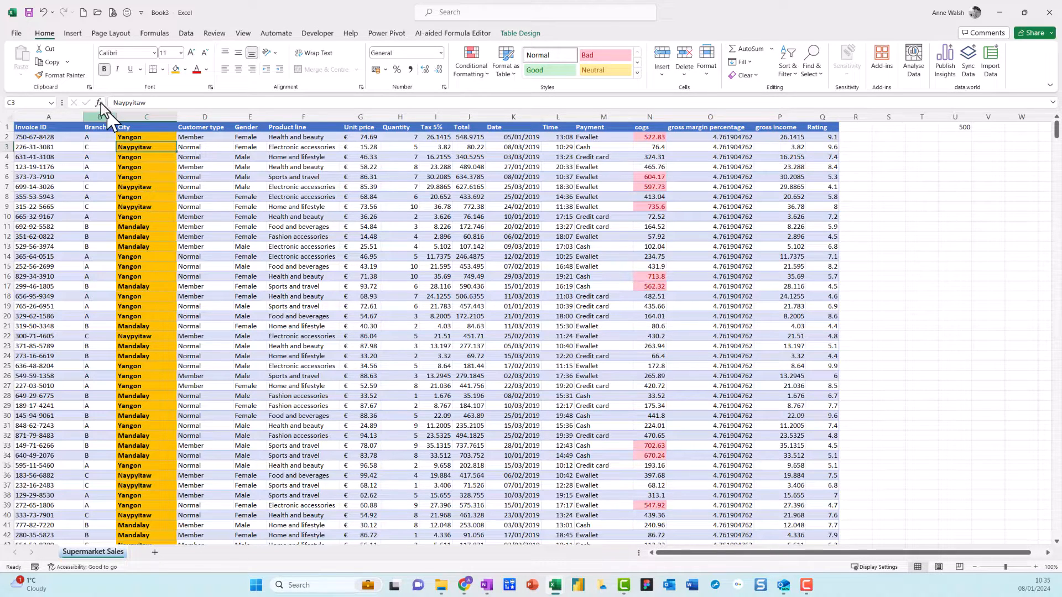
pyautogui.click(74, 76)
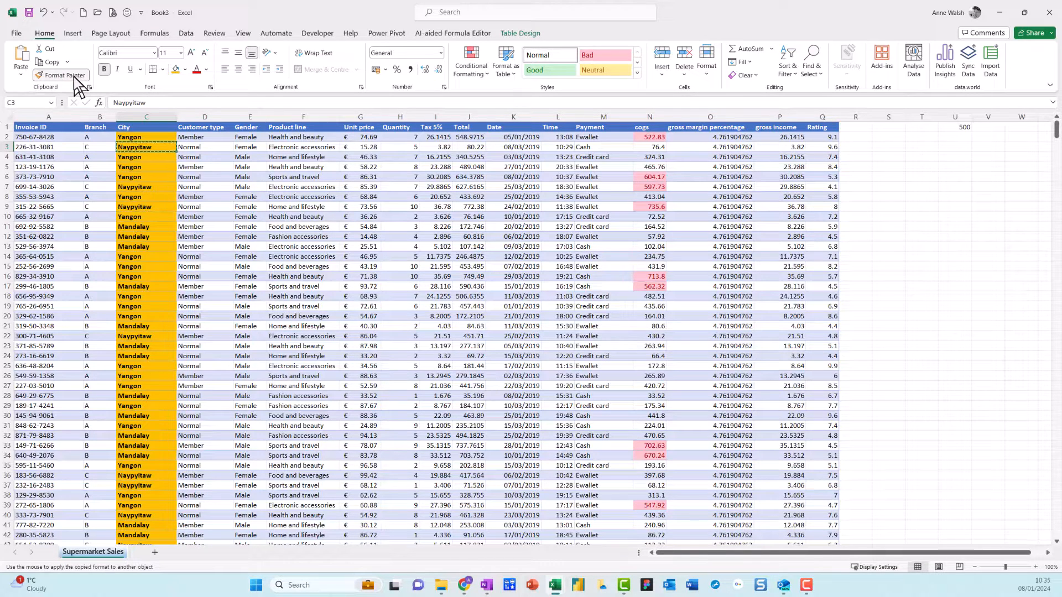
pyautogui.click(74, 76)
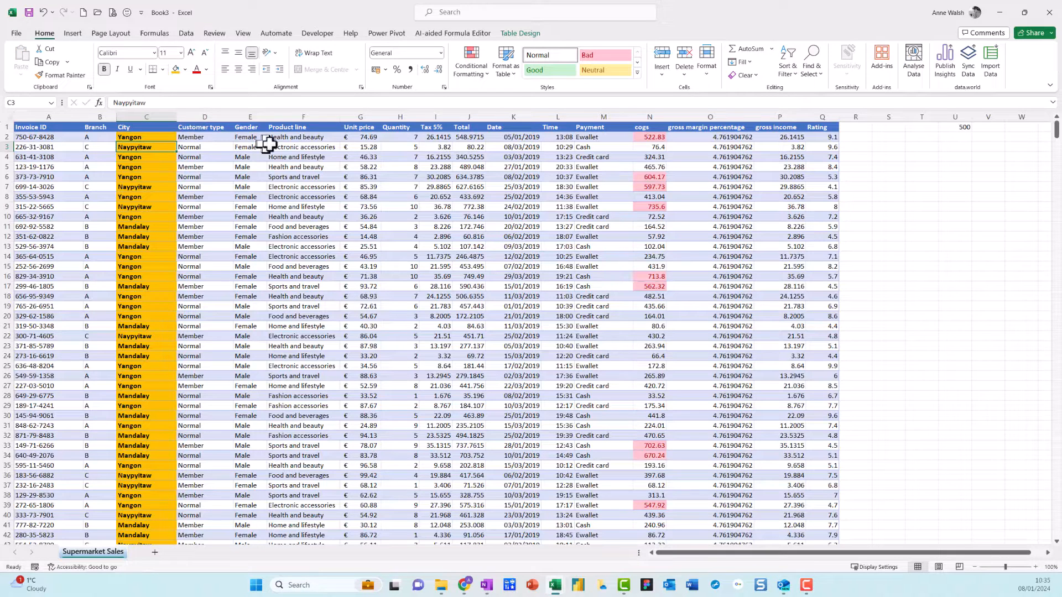
pyautogui.click(80, 77)
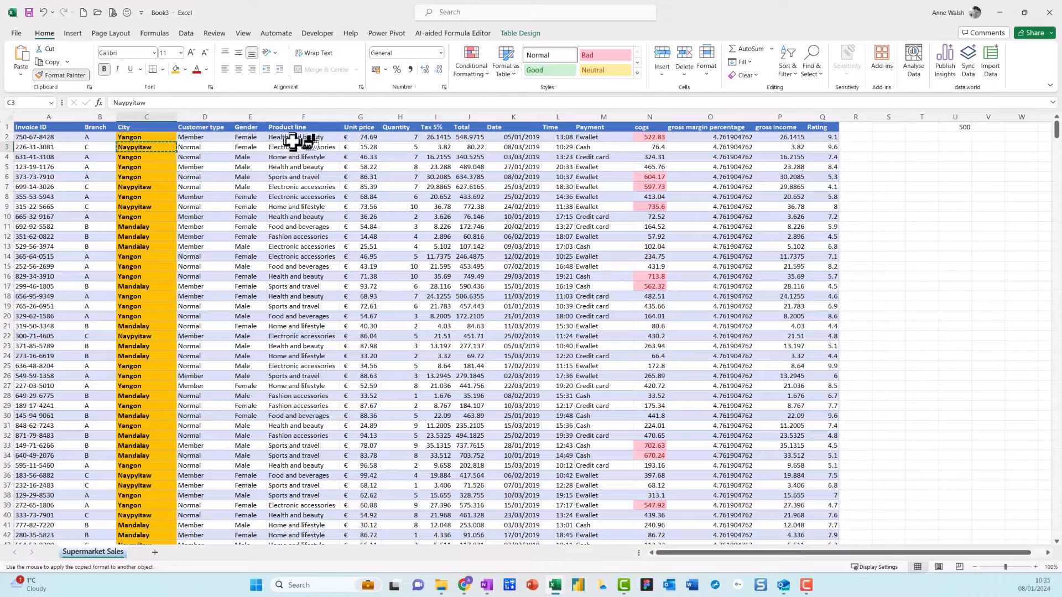
pyautogui.moveTo(295, 138)
pyautogui.mouseDown()
pyautogui.moveTo(284, 472)
pyautogui.moveTo(304, 564)
pyautogui.moveTo(295, 585)
pyautogui.moveTo(302, 496)
pyautogui.mouseUp()
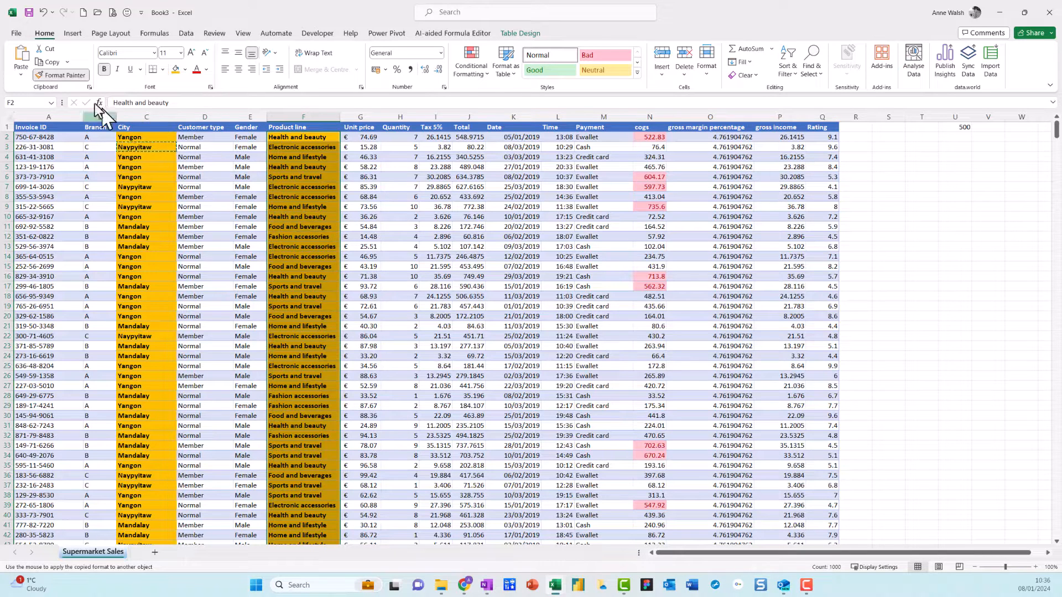
pyautogui.click(75, 76)
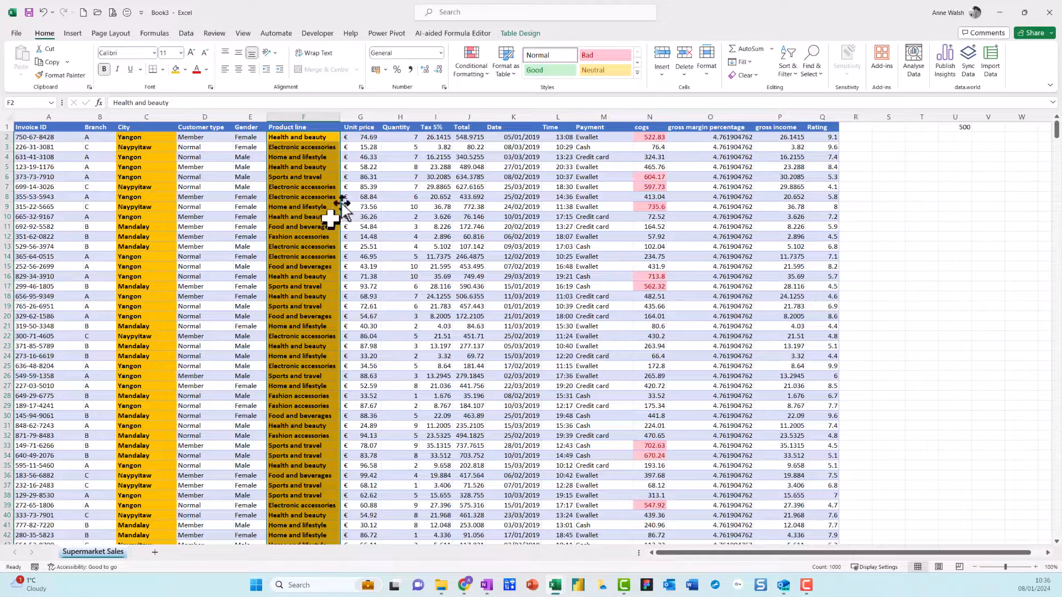
# Step: Copy the Unit price cells' euro accounting format onto all Total values from J2 down, and autofit the Total column's width
pyautogui.moveTo(367, 147); pyautogui.dragTo(365, 189)
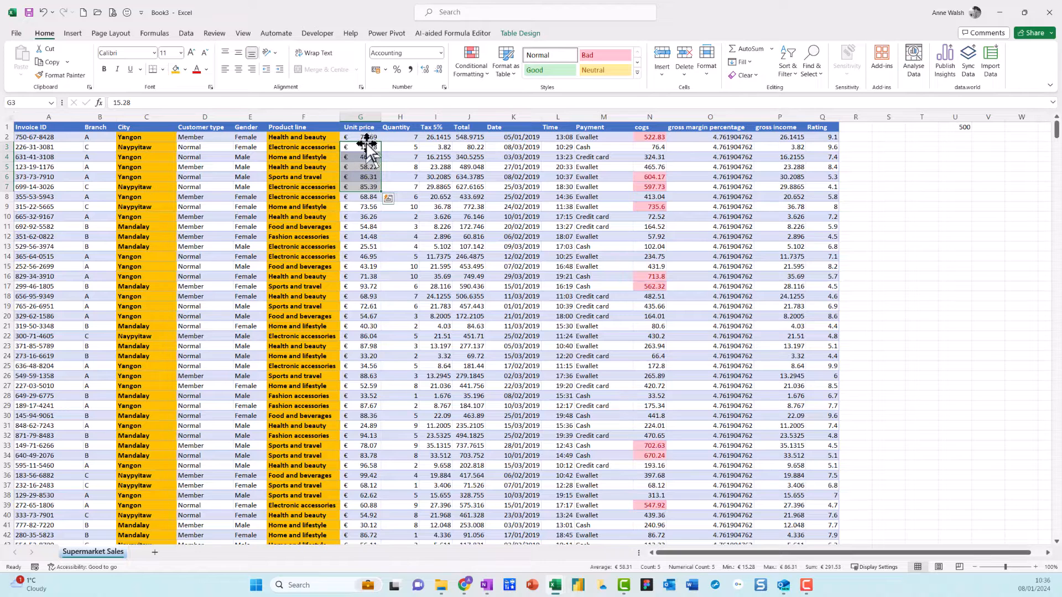
pyautogui.moveTo(365, 147); pyautogui.dragTo(364, 186)
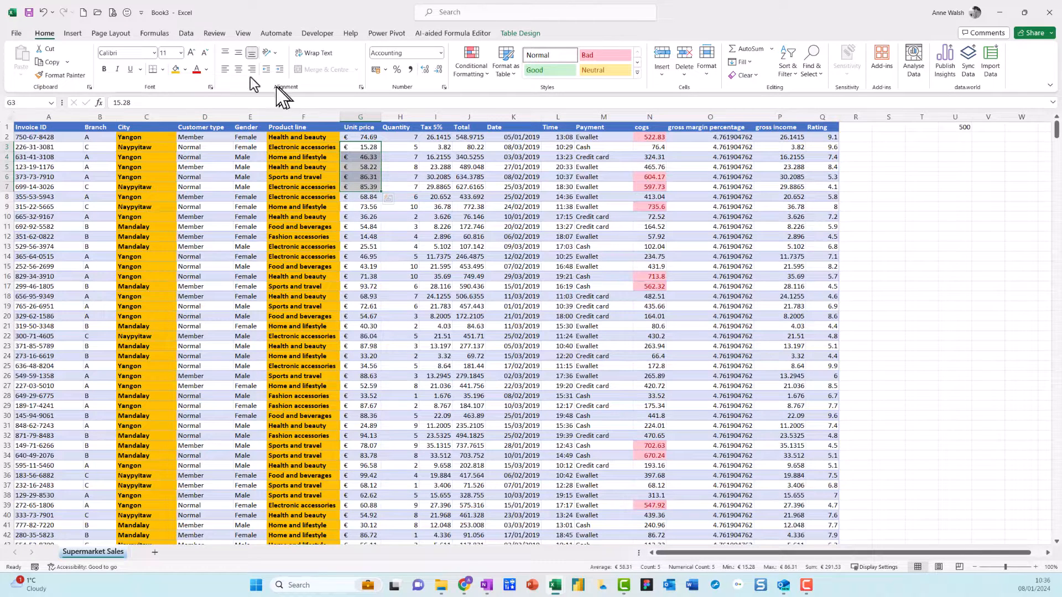
pyautogui.click(71, 76)
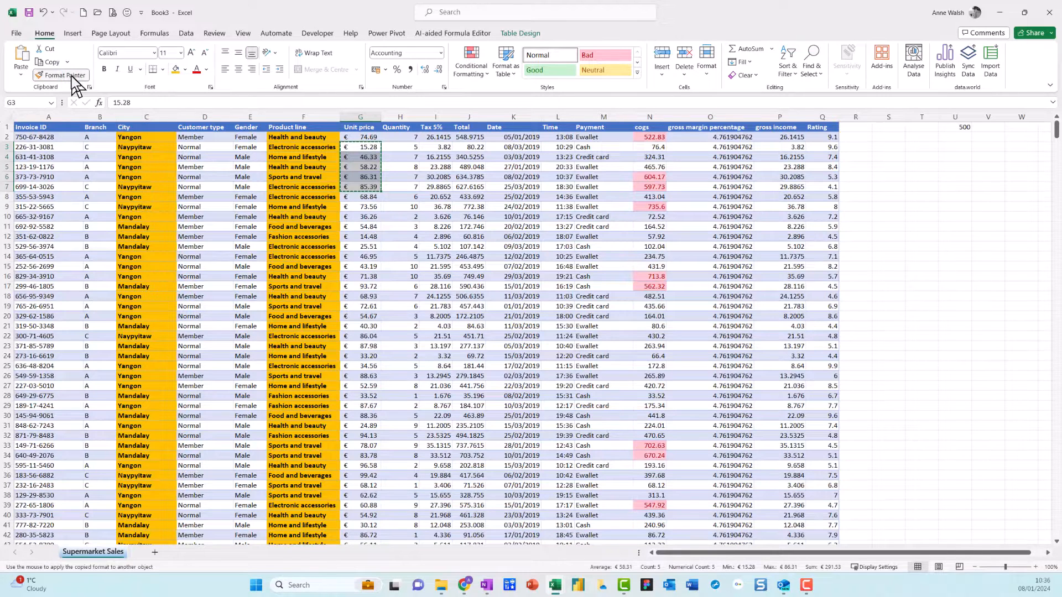
pyautogui.click(467, 135)
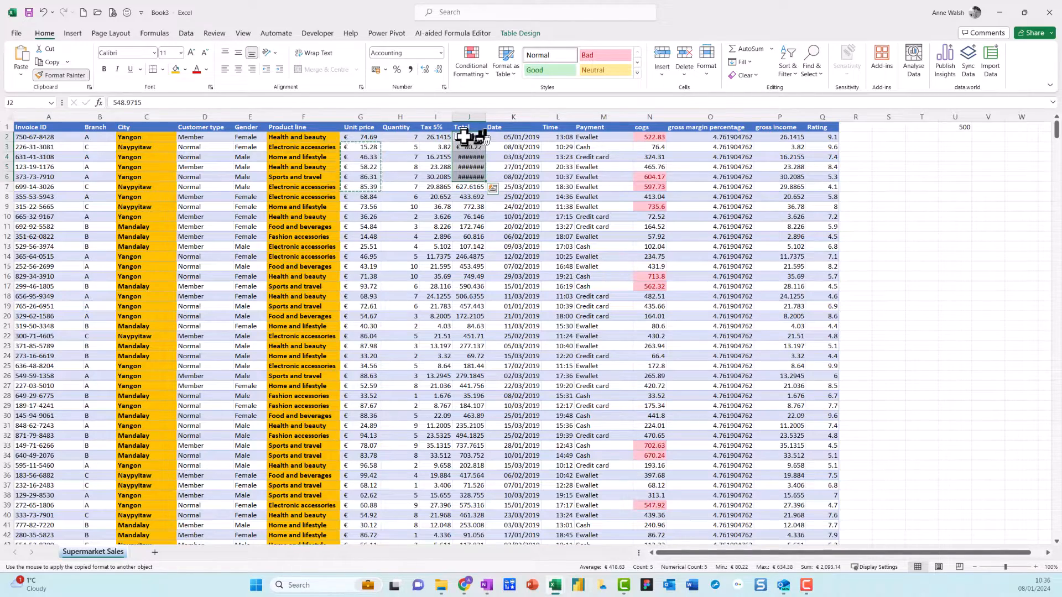
pyautogui.moveTo(464, 135)
pyautogui.mouseDown()
pyautogui.moveTo(490, 541)
pyautogui.moveTo(487, 561)
pyautogui.moveTo(474, 538)
pyautogui.moveTo(464, 583)
pyautogui.moveTo(486, 575)
pyautogui.moveTo(491, 503)
pyautogui.moveTo(481, 487)
pyautogui.moveTo(480, 506)
pyautogui.mouseUp()
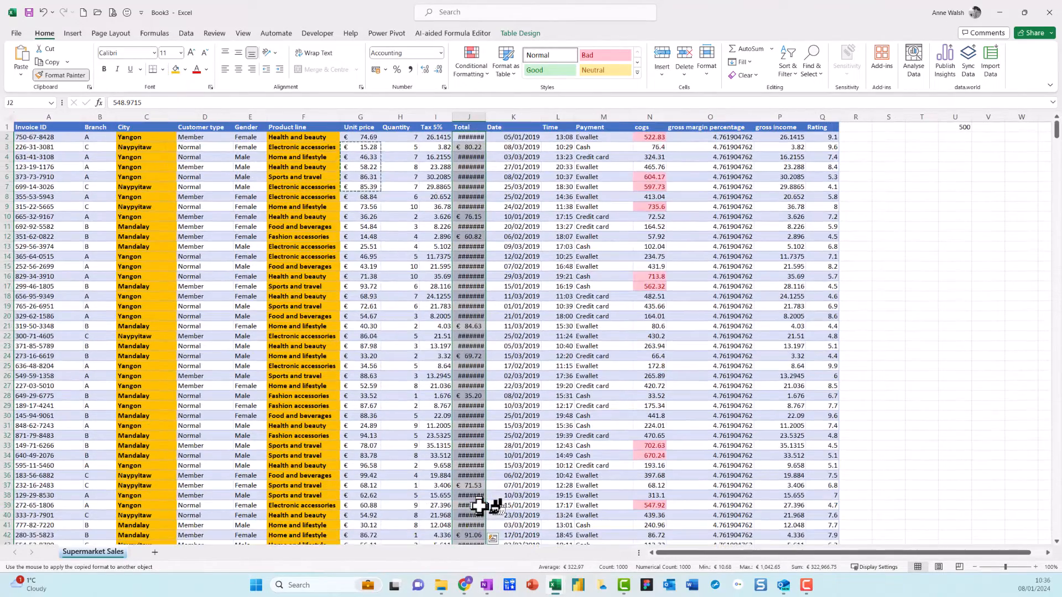
pyautogui.doubleClick(486, 116)
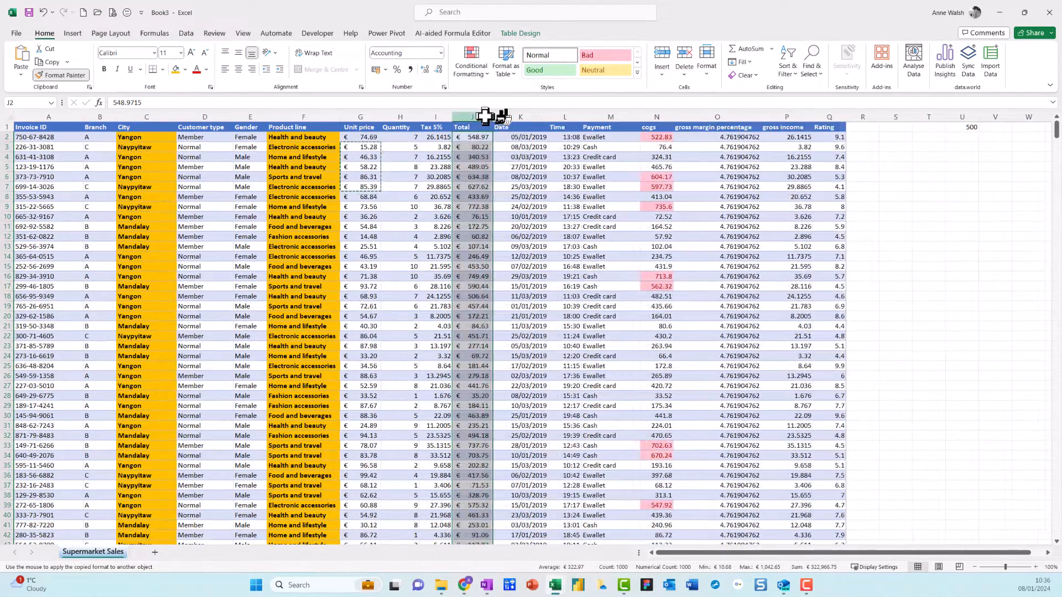
pyautogui.click(65, 75)
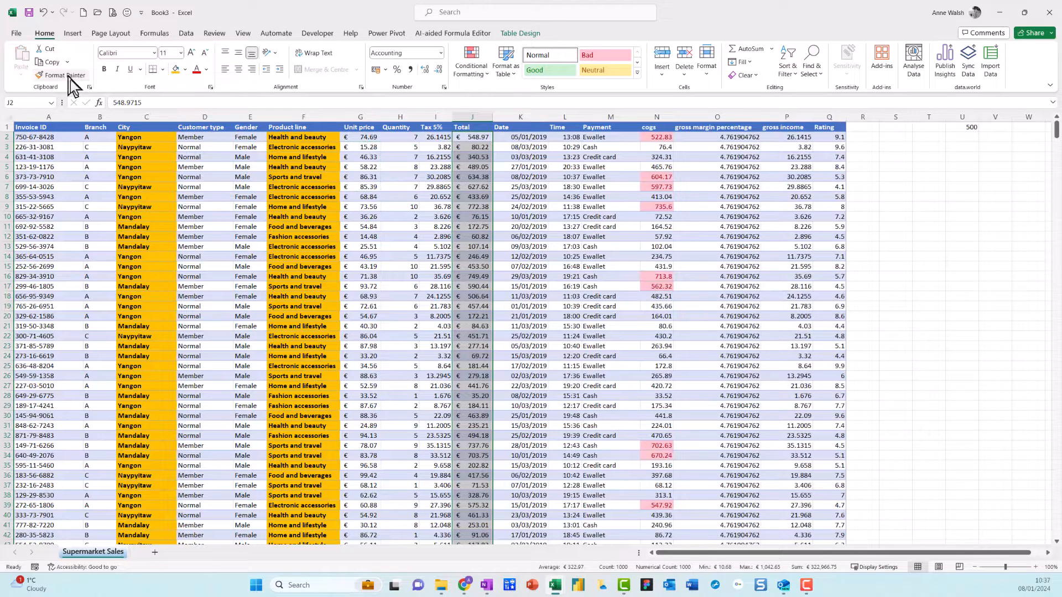
# Step: Highlight cogs column values greater than cell U1 with Light Red Fill with Dark Red Text, and paint the Payment header's format onto the cogs header
pyautogui.click(663, 188)
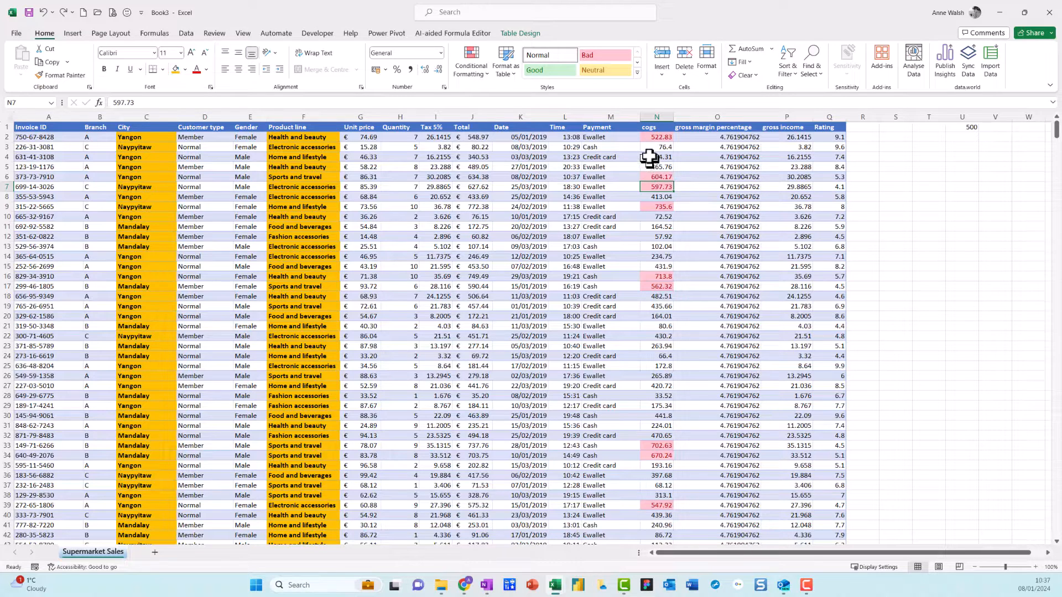
pyautogui.click(657, 110)
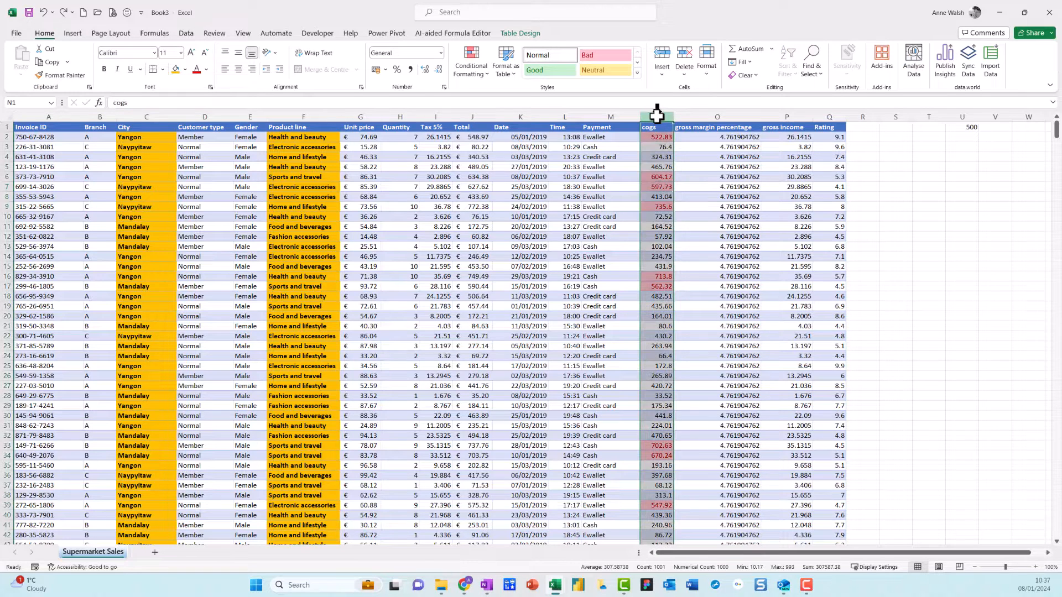
pyautogui.click(471, 74)
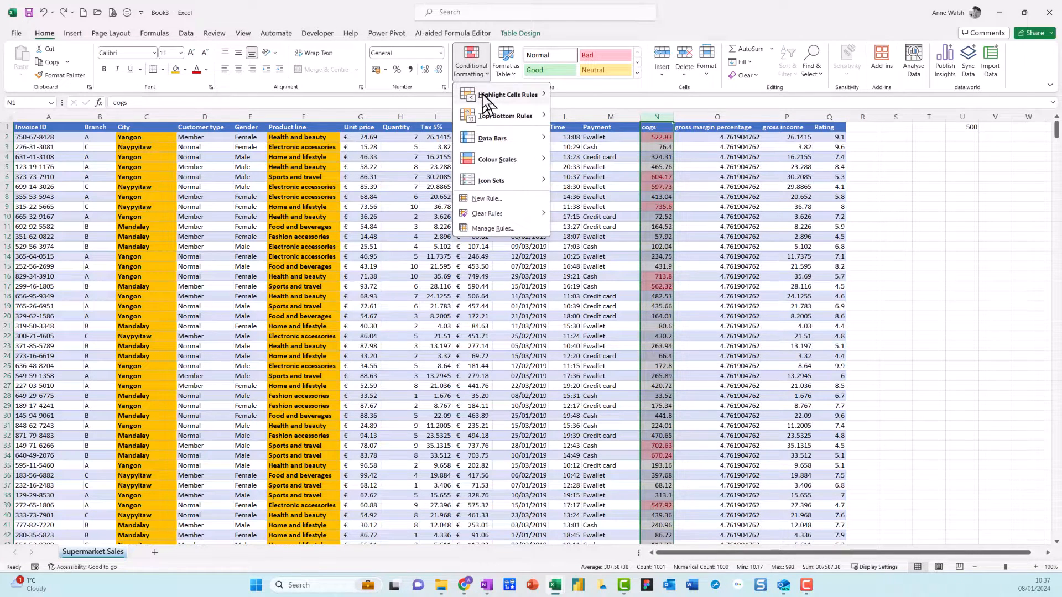
pyautogui.moveTo(482, 94)
pyautogui.click(589, 94)
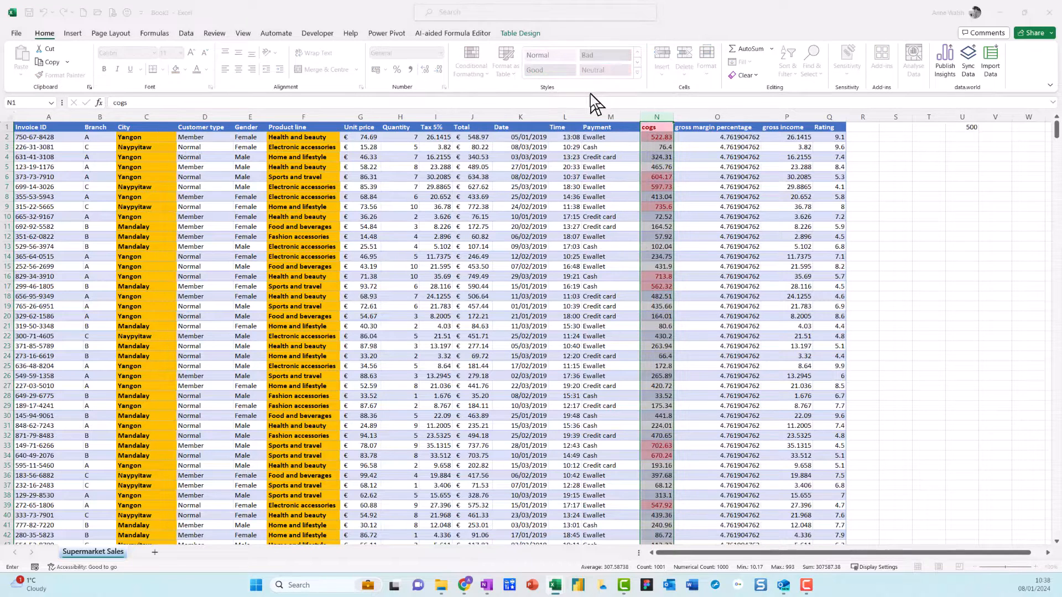
pyautogui.click(972, 127)
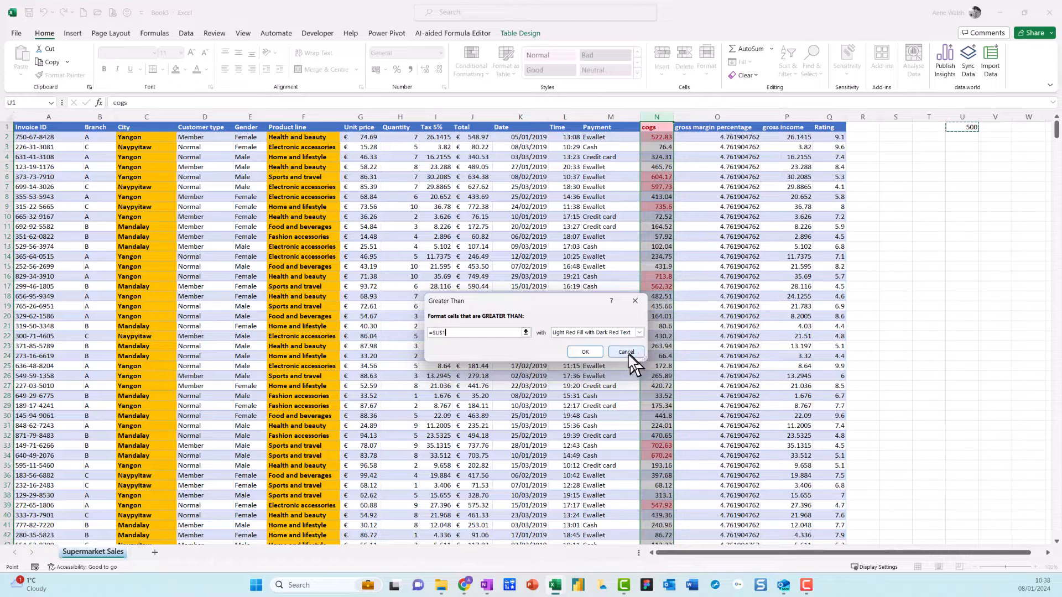
pyautogui.click(586, 353)
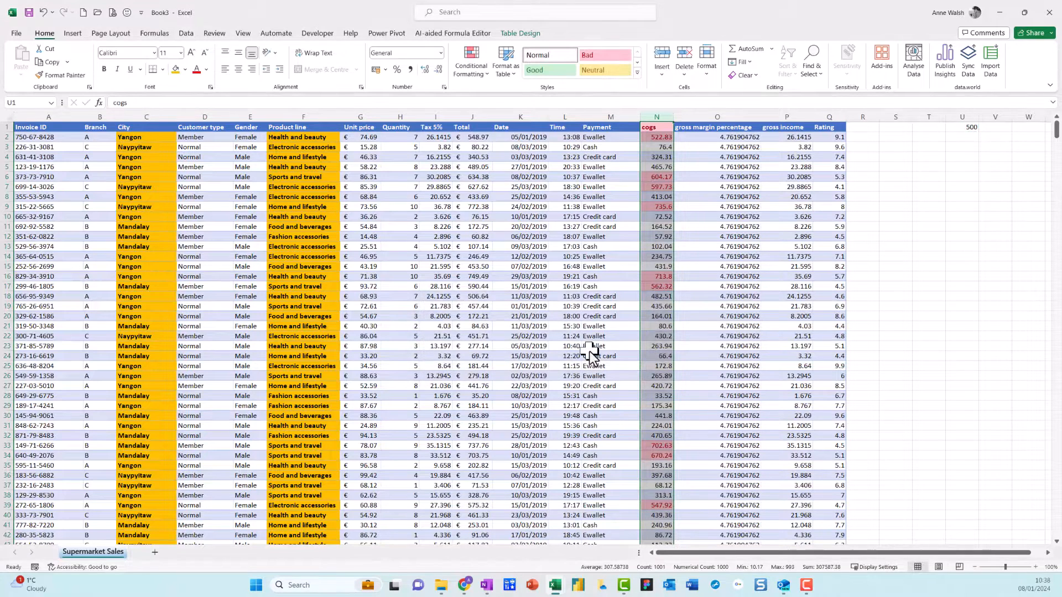
pyautogui.click(595, 128)
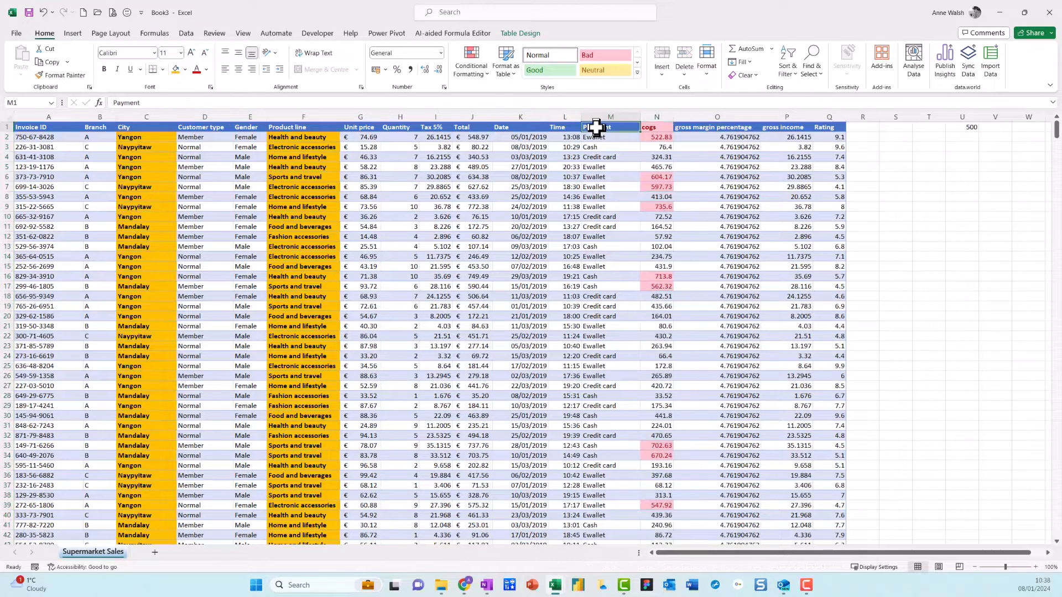
pyautogui.click(74, 77)
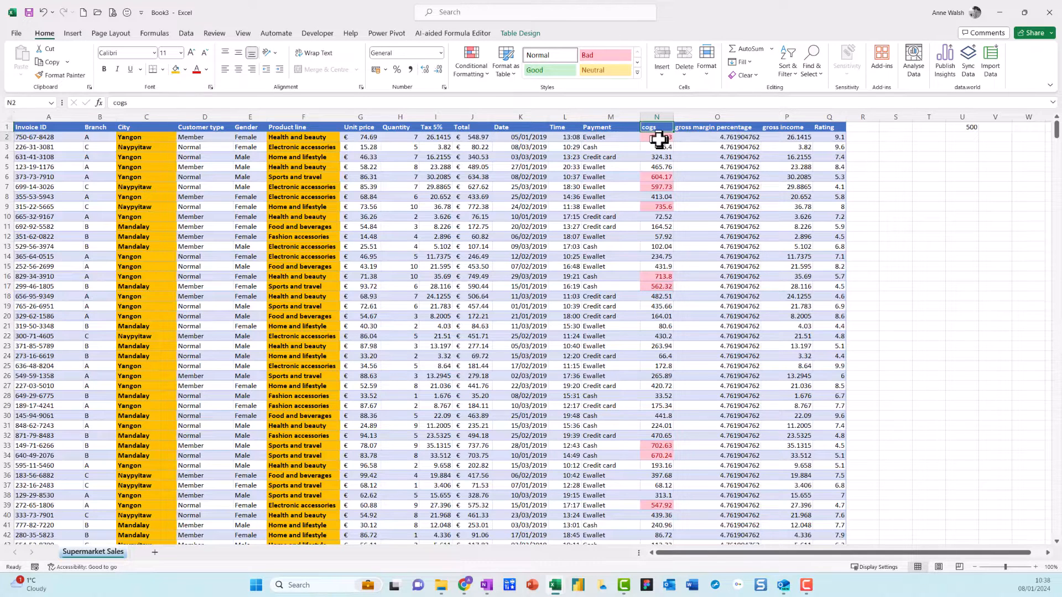
# Step: Copy the conditional formatting of cogs cell N4 onto all Total values from J2 down with Format Painter
pyautogui.moveTo(658, 139); pyautogui.dragTo(655, 174)
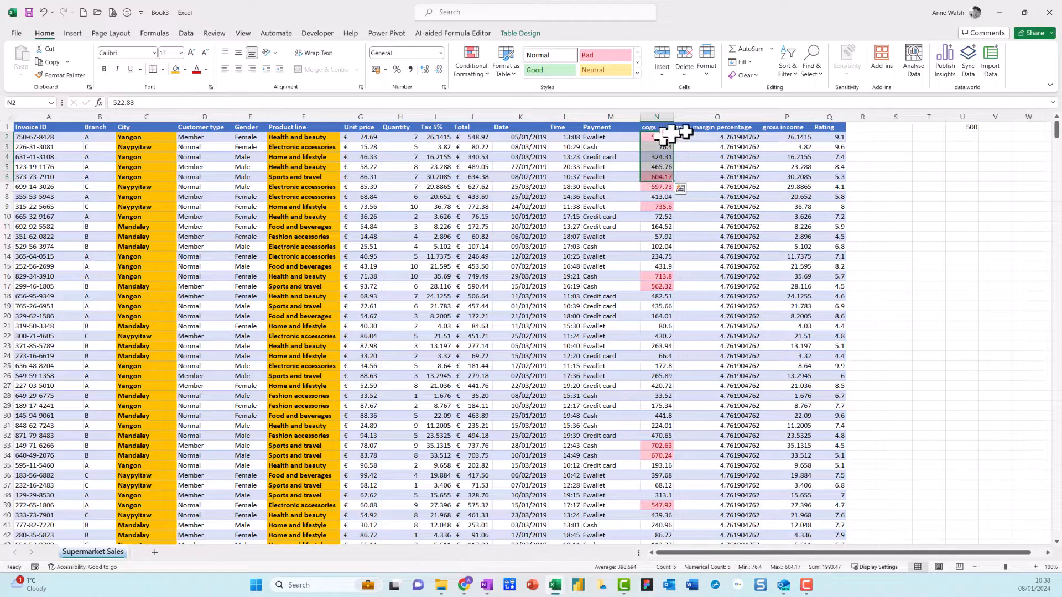
pyautogui.click(662, 156)
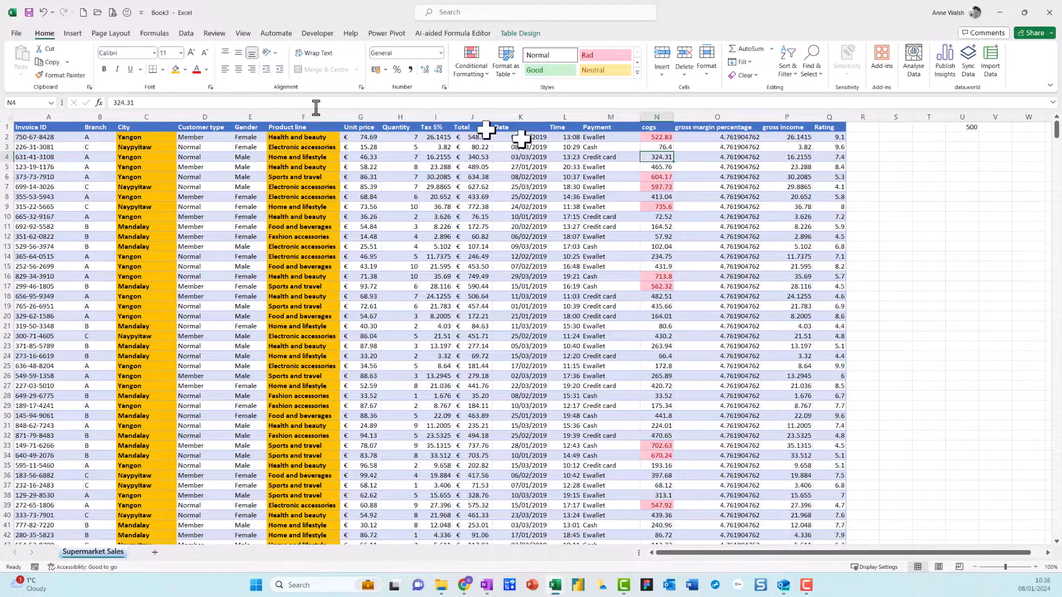
pyautogui.click(75, 78)
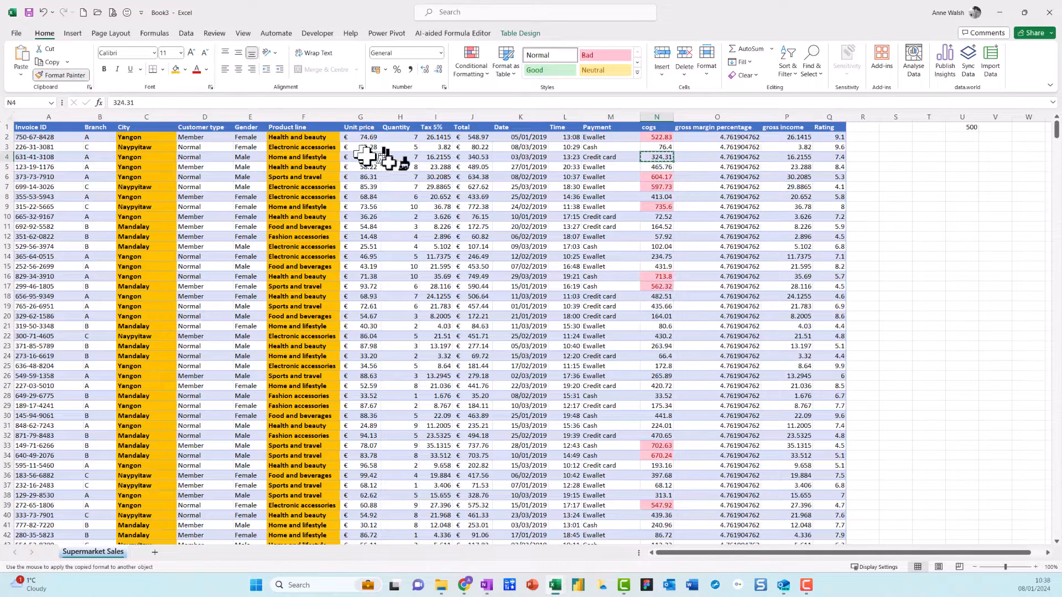
pyautogui.moveTo(474, 137)
pyautogui.mouseDown()
pyautogui.moveTo(460, 260)
pyautogui.moveTo(470, 591)
pyautogui.moveTo(474, 258)
pyautogui.mouseUp()
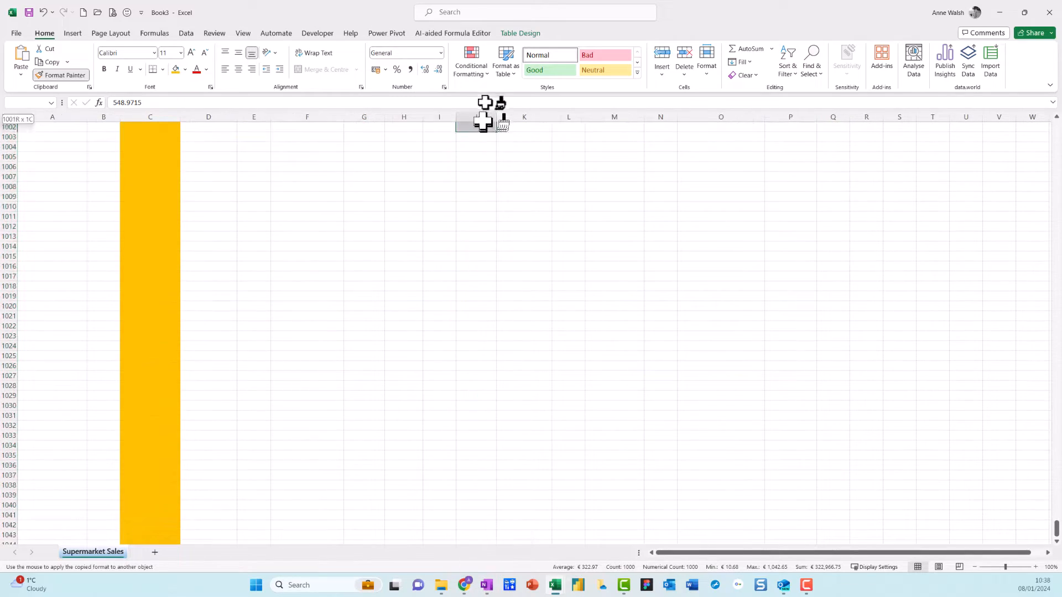
pyautogui.moveTo(482, 122)
pyautogui.mouseDown()
pyautogui.moveTo(495, 124)
pyautogui.moveTo(490, 168)
pyautogui.mouseUp()
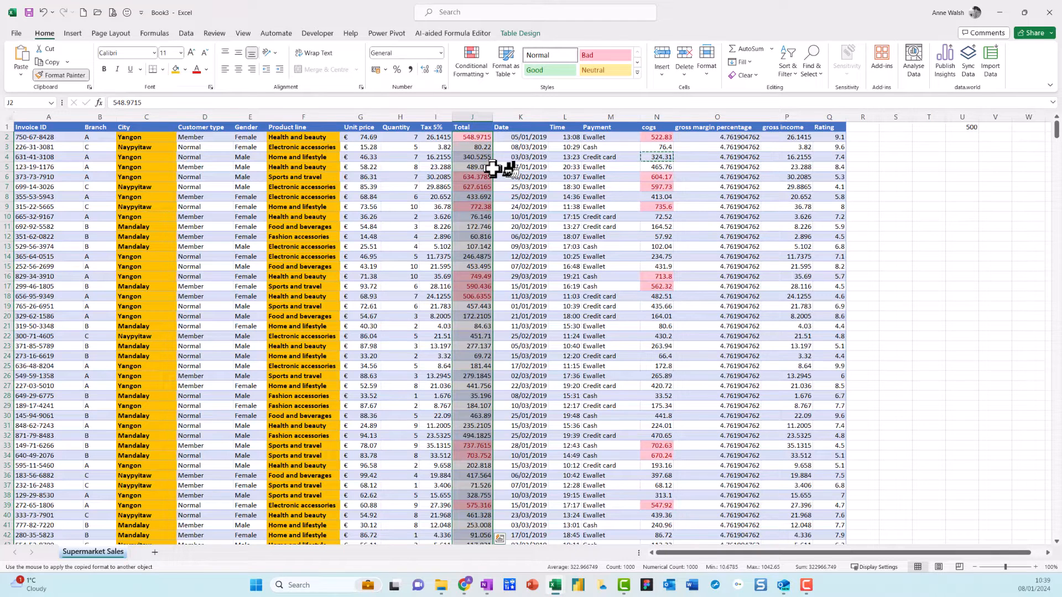
pyautogui.click(78, 76)
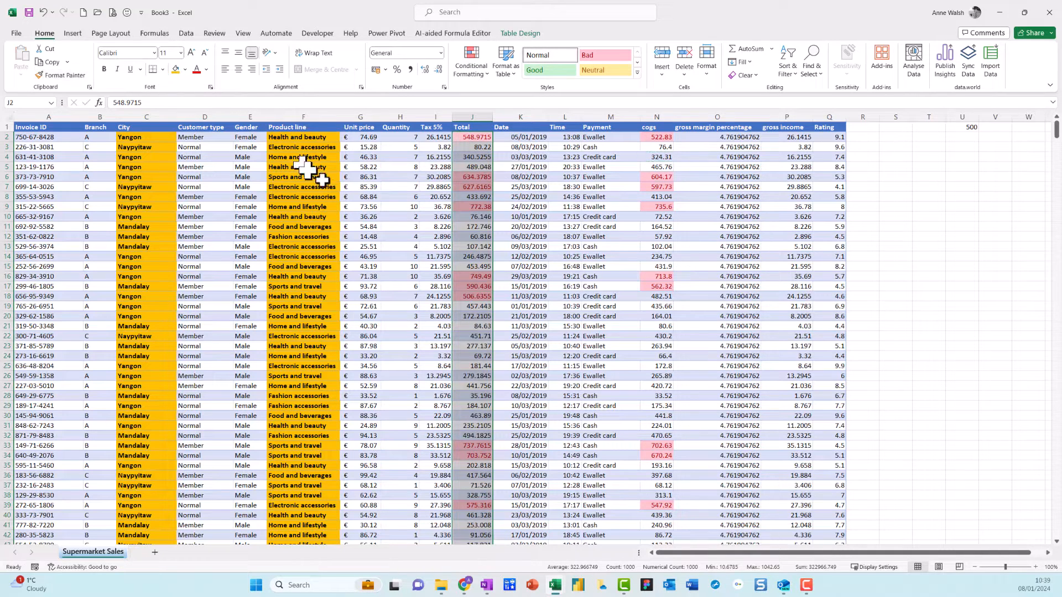